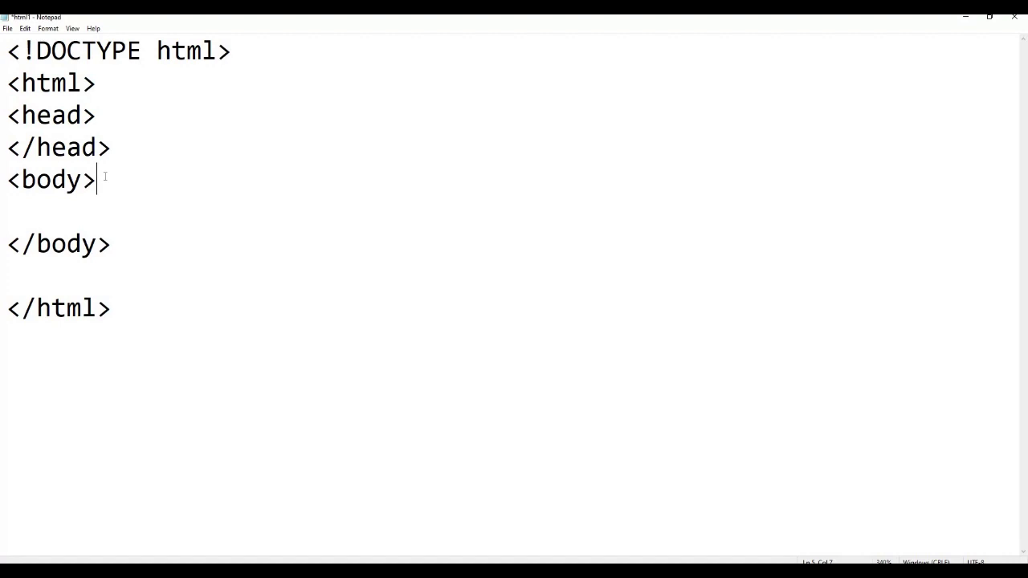
# Add 'HELLO MECHATRO' on a new line in the body, remove the blank line below, and save html1.
pyautogui.press('Return')
pyautogui.write('H')
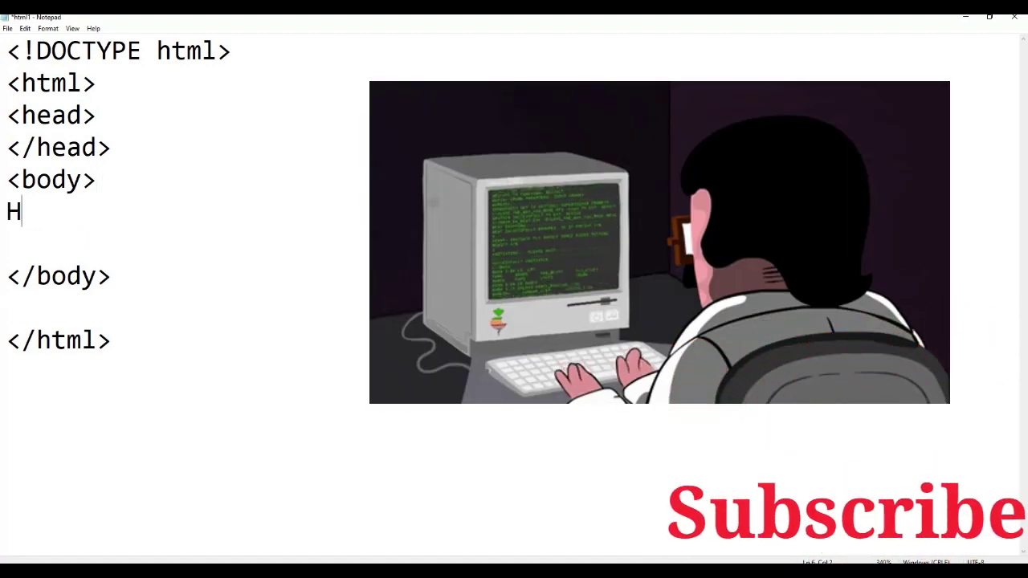
pyautogui.write('ELLO ')
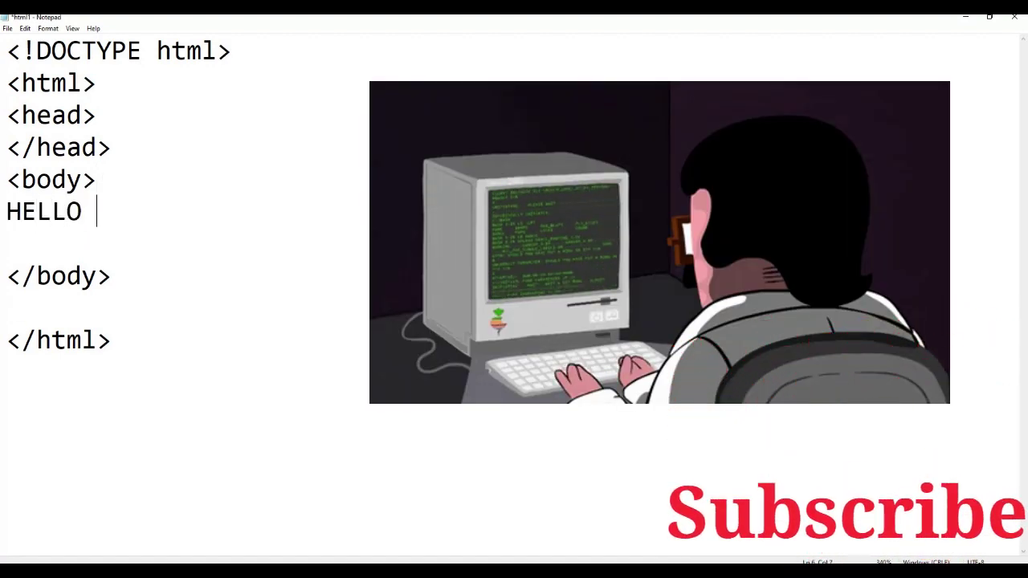
pyautogui.write('MECHATR')
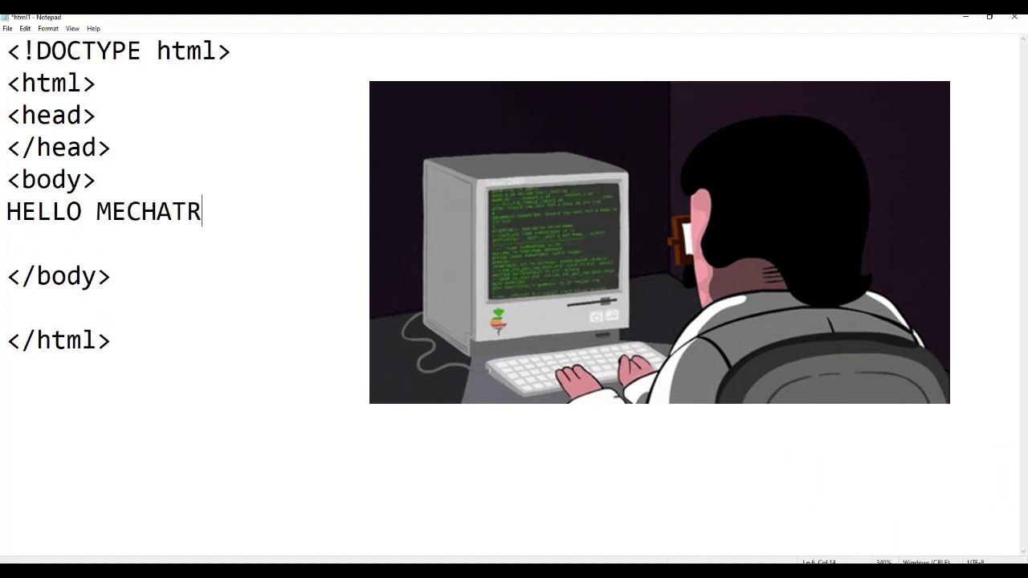
pyautogui.write('O')
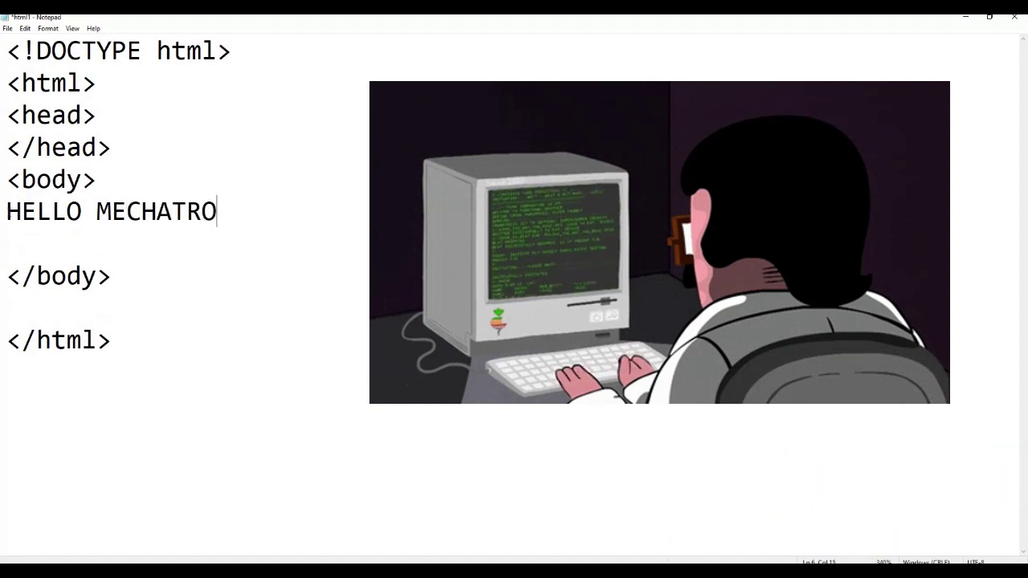
pyautogui.press('Delete')
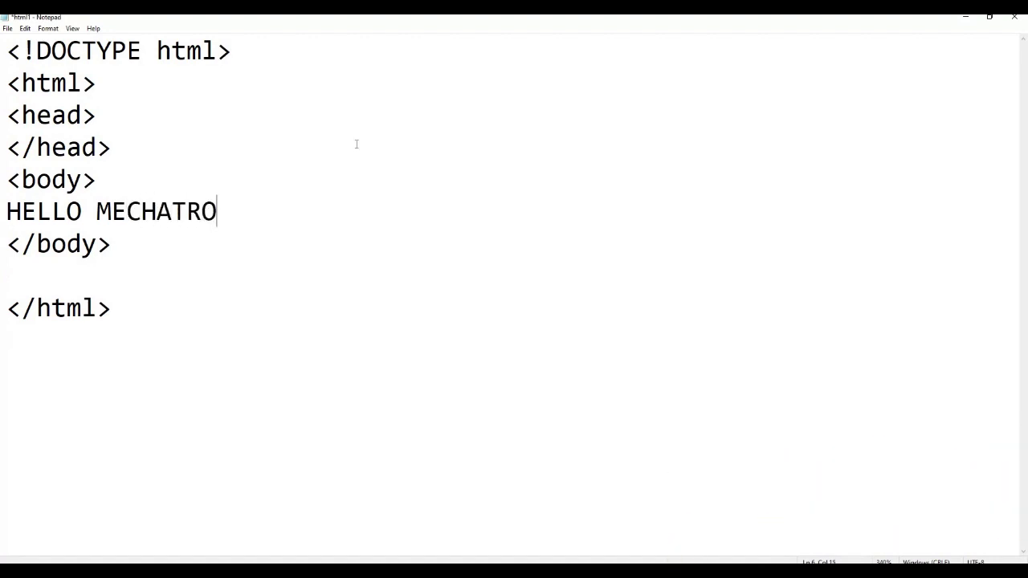
pyautogui.hotkey('ctrl', 's')
# Open html1 in Microsoft Edge and select the displayed HELLO MECHATRO text.
pyautogui.click(964, 18)
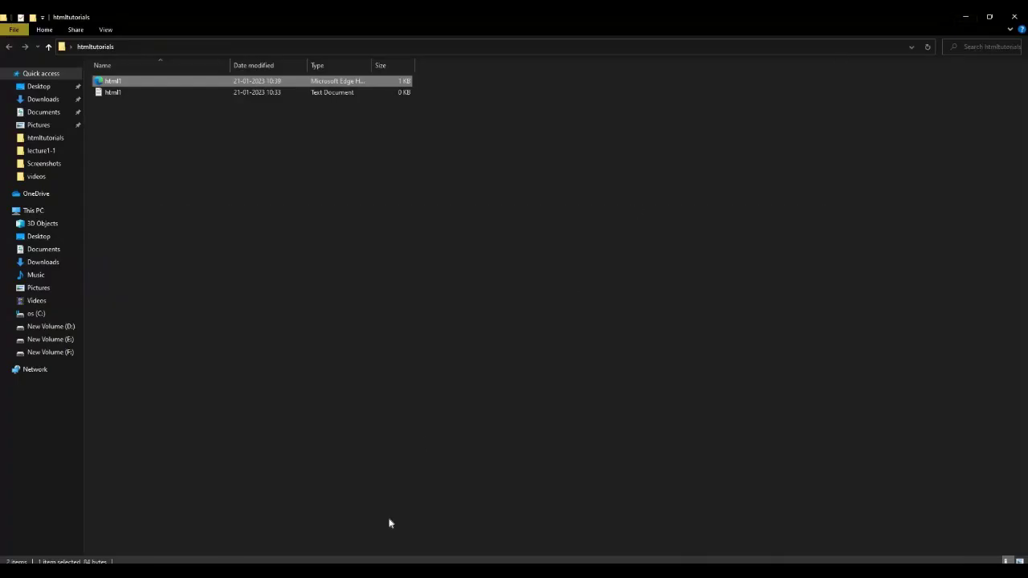
pyautogui.press('Return')
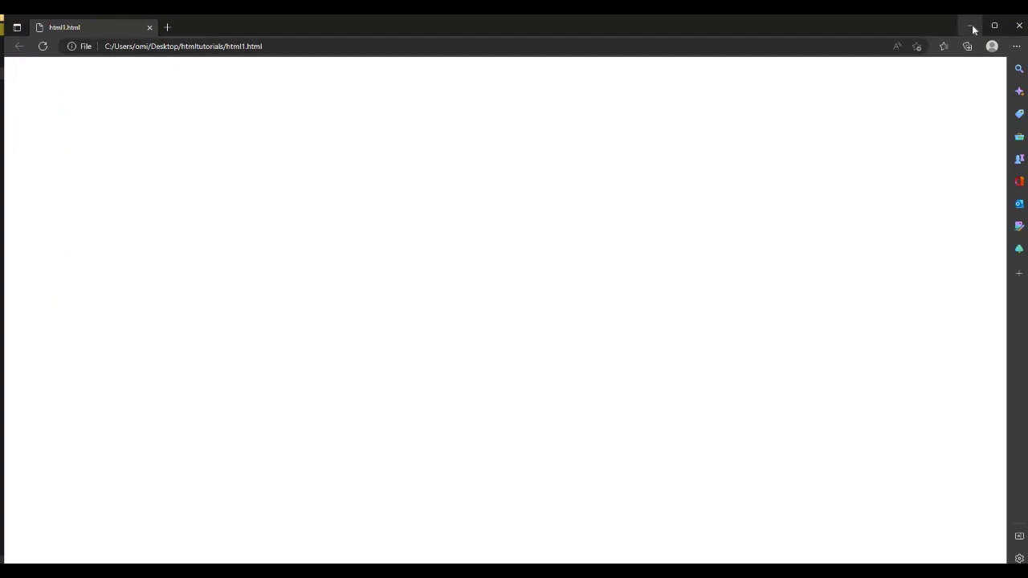
pyautogui.click(971, 26)
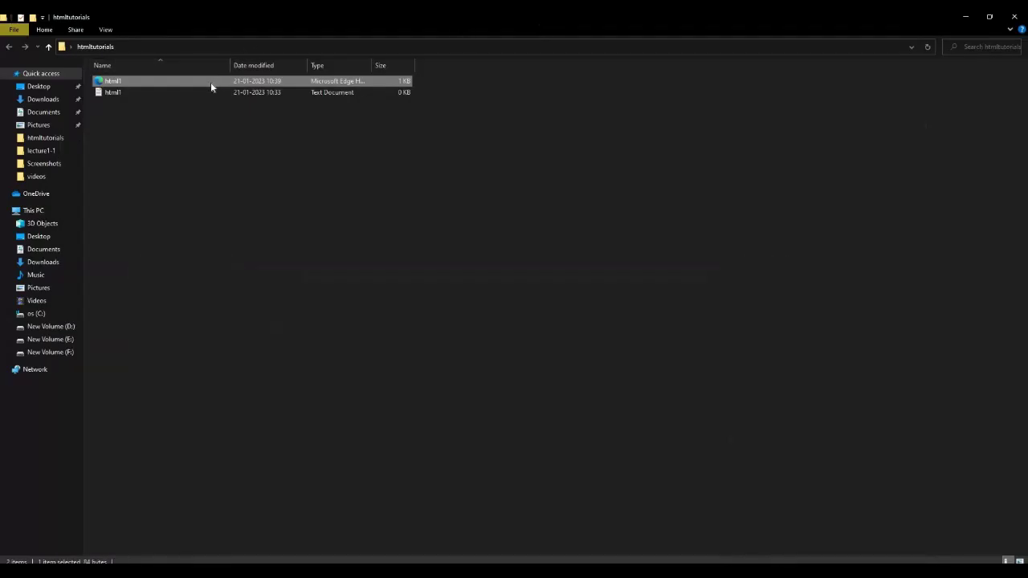
pyautogui.doubleClick(211, 82)
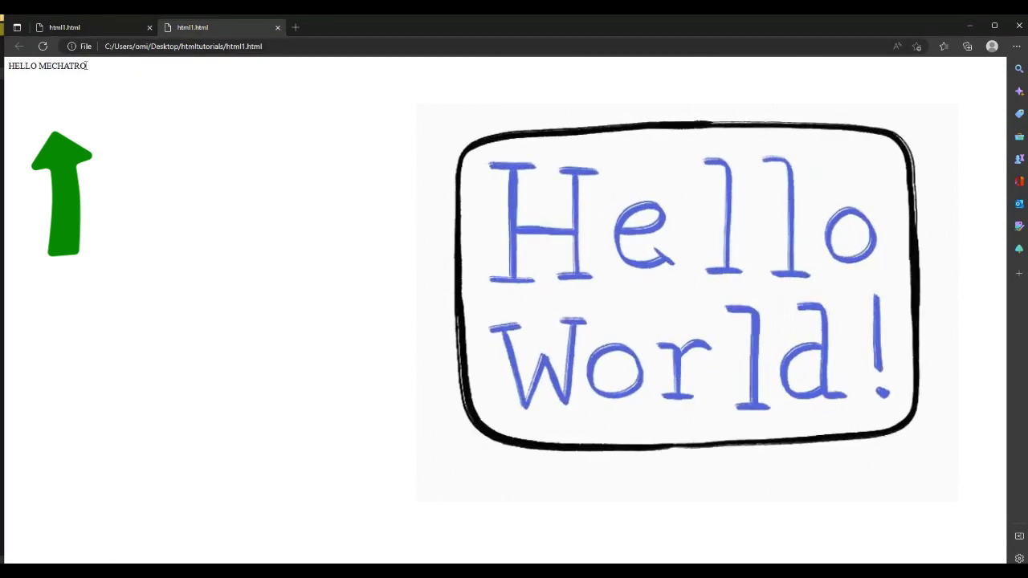
pyautogui.moveTo(86, 68); pyautogui.dragTo(6, 69)
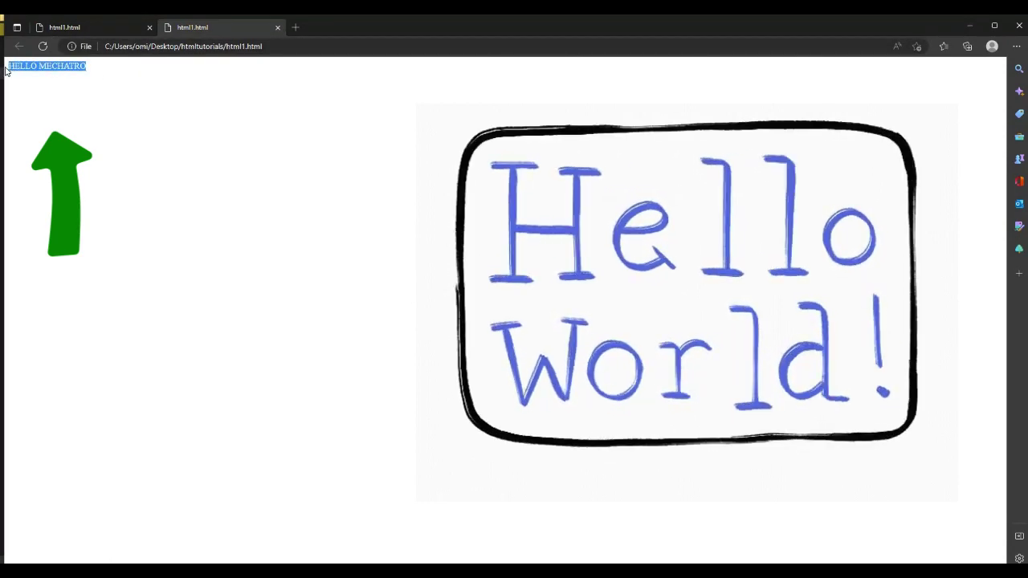
# Deselect the HELLO MECHATRO text on the Edge page.
pyautogui.click(121, 110)
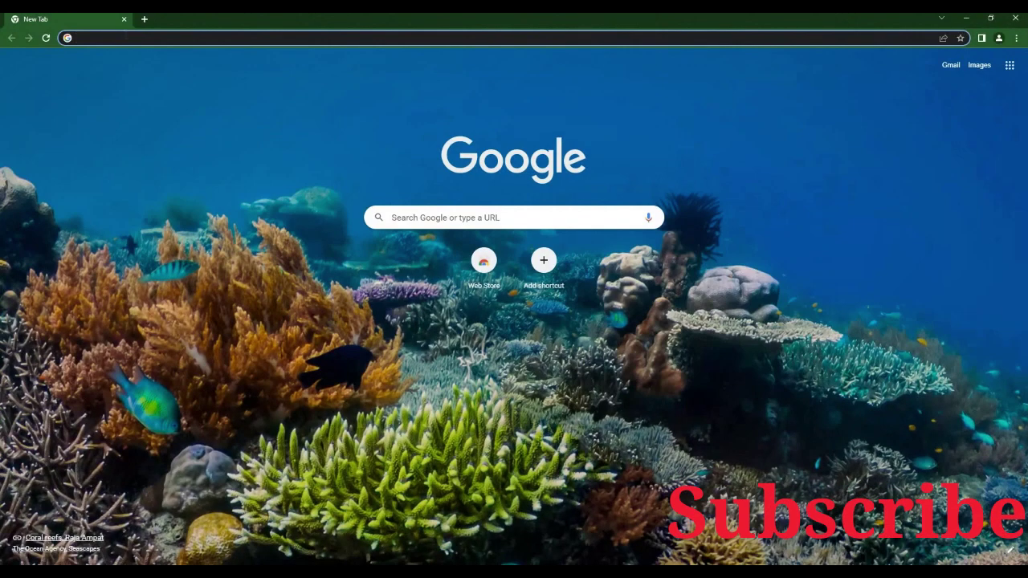
# Search 'visual studio code download' in Chrome and open the code.visualstudio.com/download page.
pyautogui.click(126, 37)
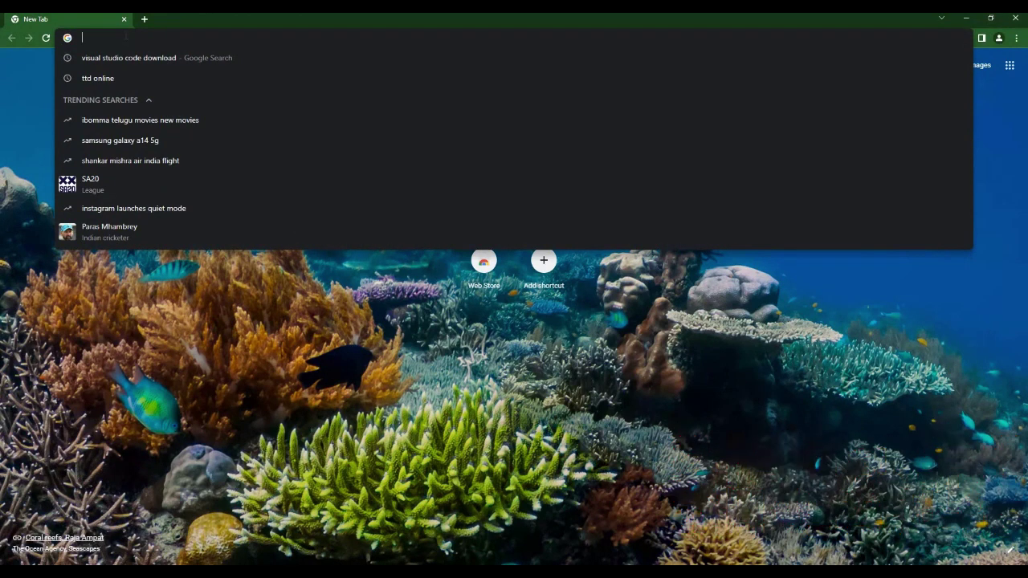
pyautogui.click(138, 57)
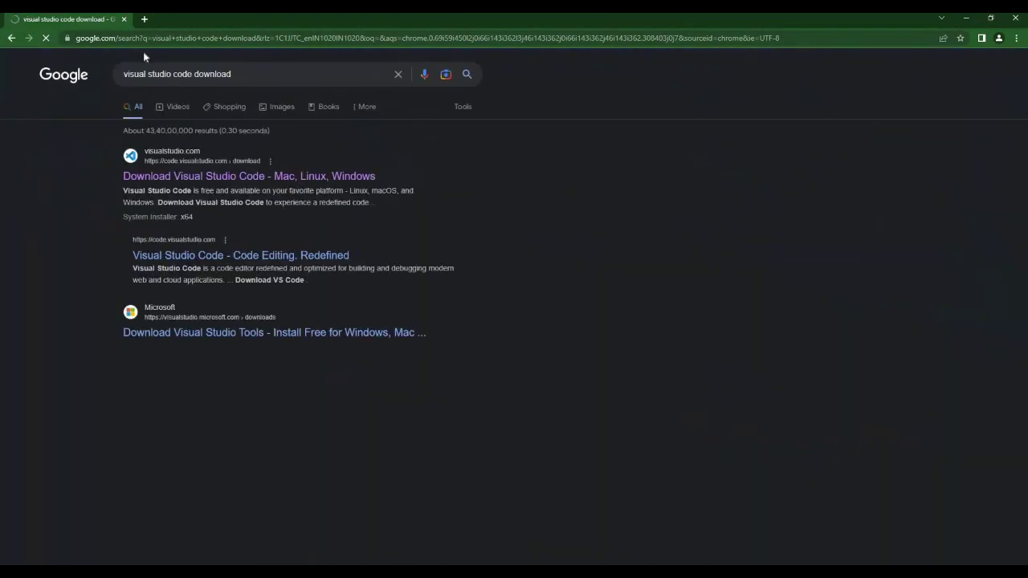
pyautogui.click(161, 181)
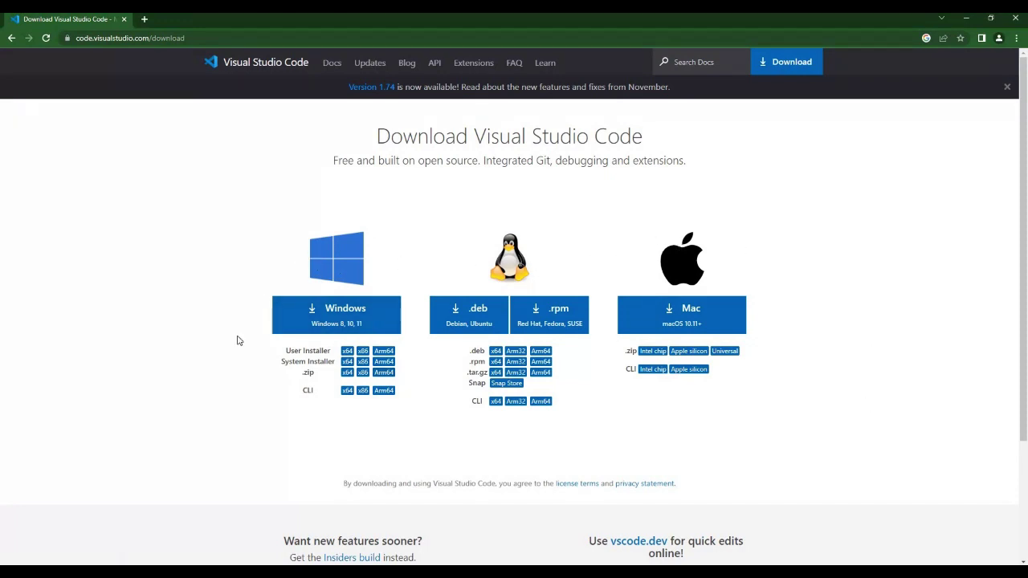
# Download the x64 Windows User Installer and show VSCodeUserSetup-x64-1.74.3 in the Downloads folder.
pyautogui.click(346, 351)
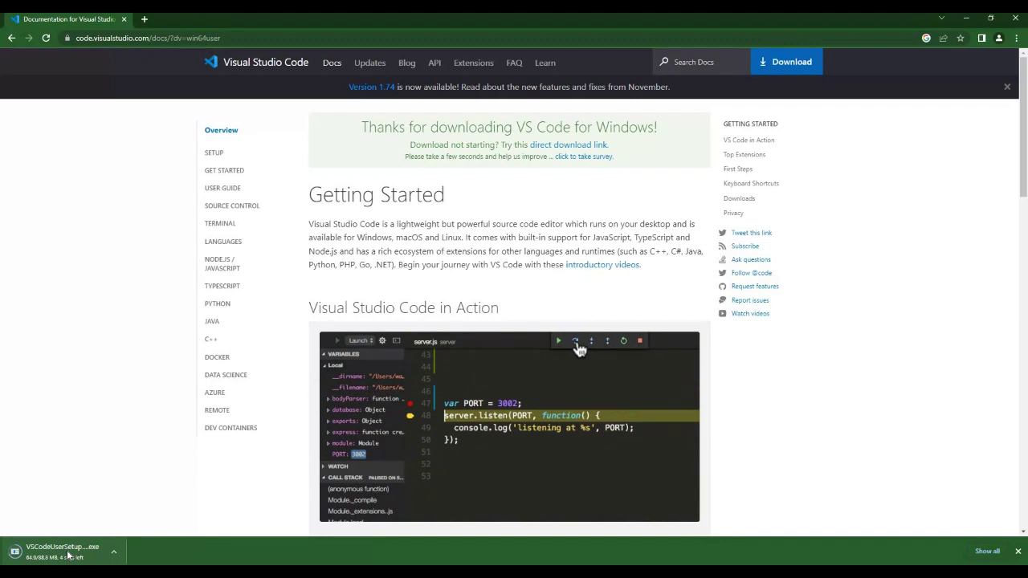
pyautogui.click(115, 553)
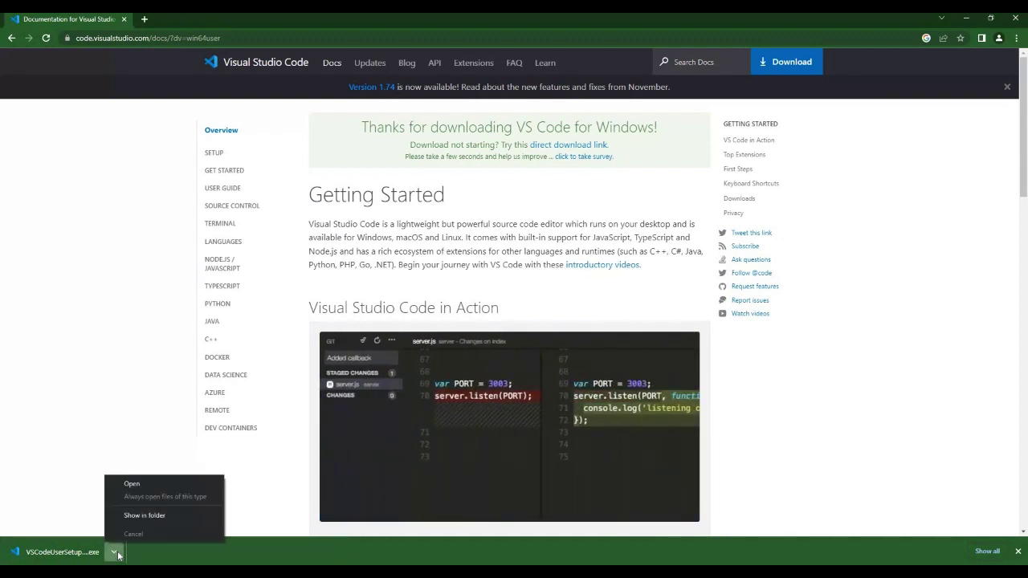
pyautogui.click(147, 515)
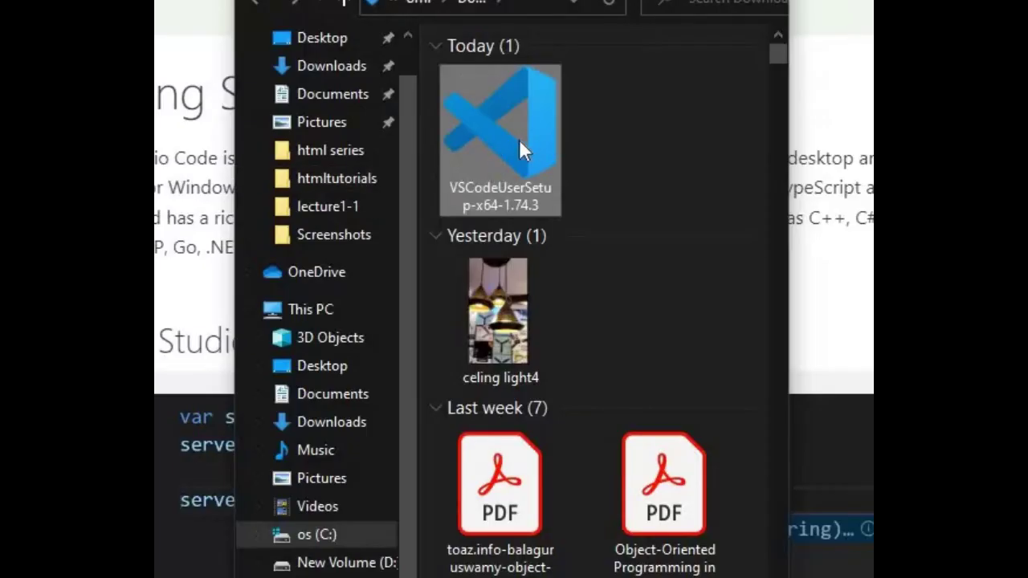
# Run the VS Code installer, accept the licence, tick 'Create a desktop icon', and install.
pyautogui.doubleClick(519, 139)
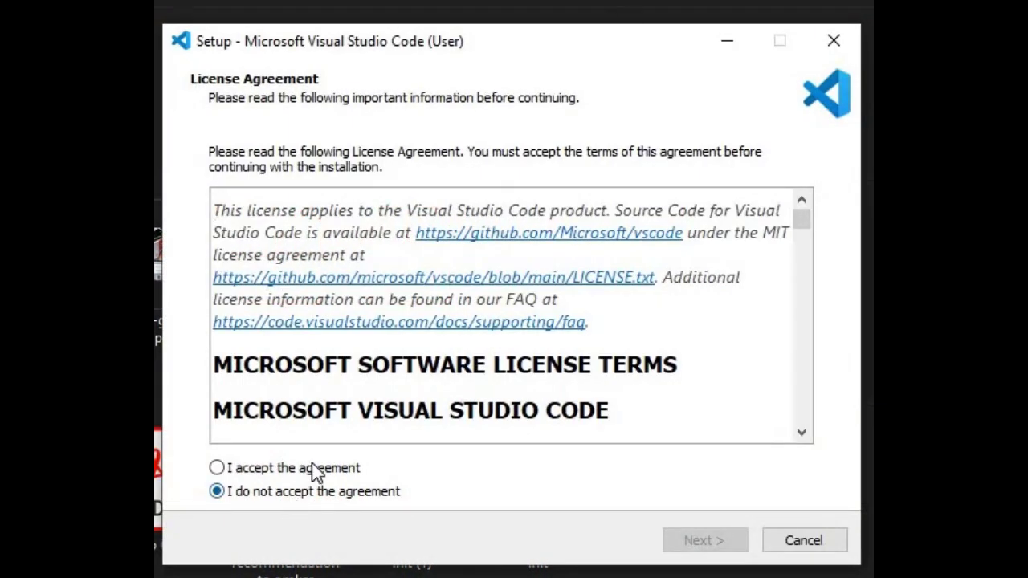
pyautogui.click(307, 466)
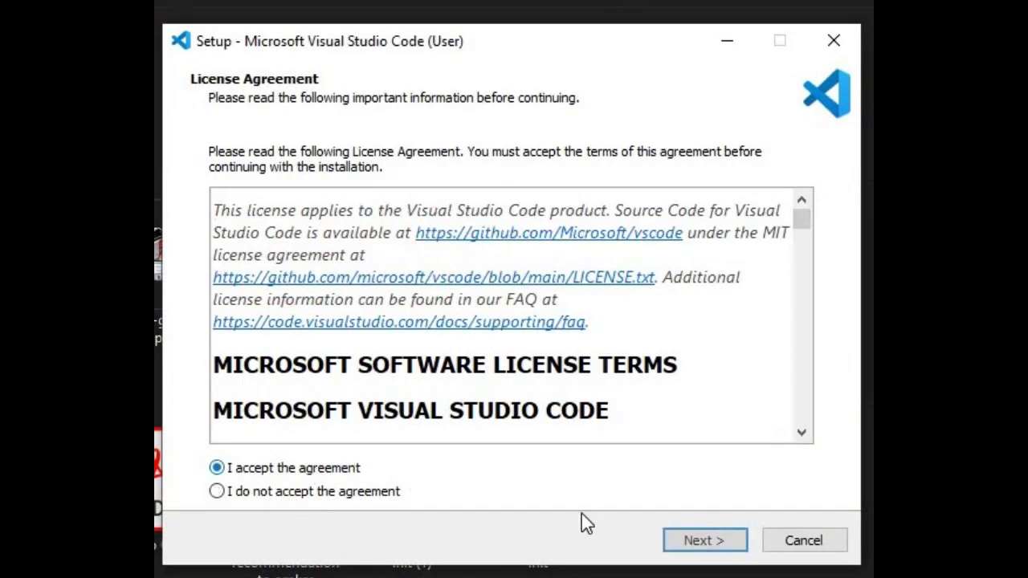
pyautogui.click(700, 542)
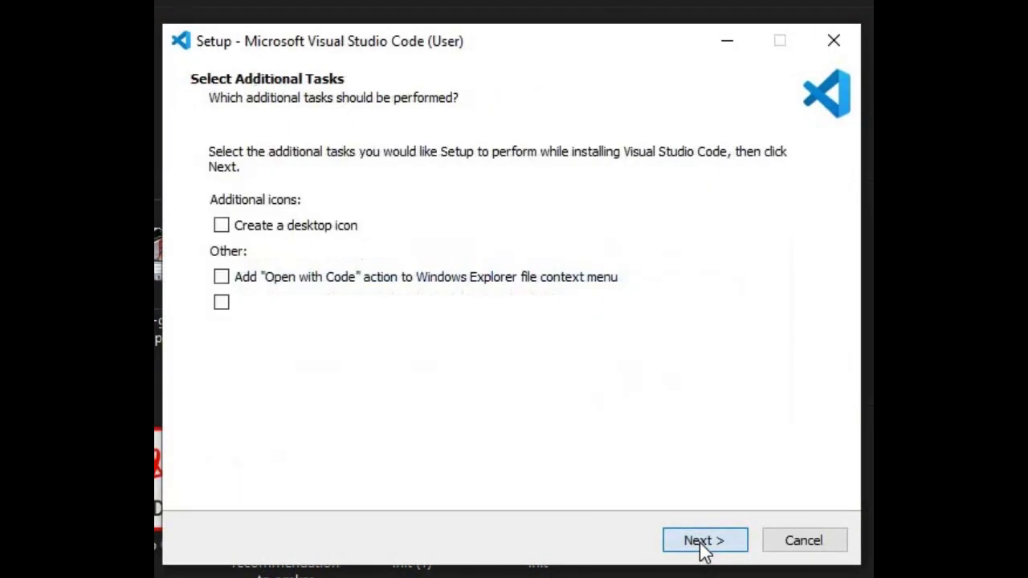
pyautogui.click(305, 233)
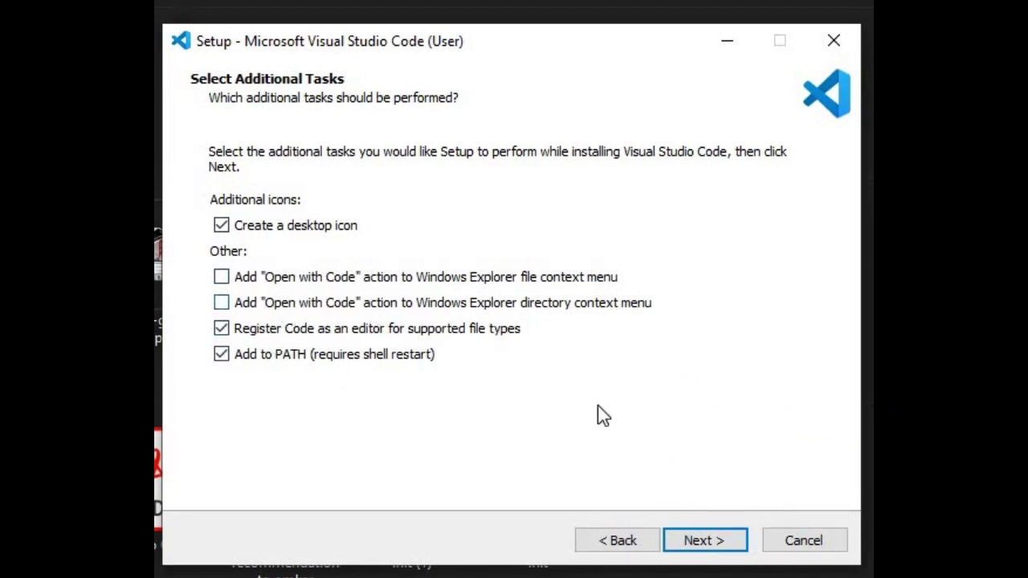
pyautogui.click(682, 530)
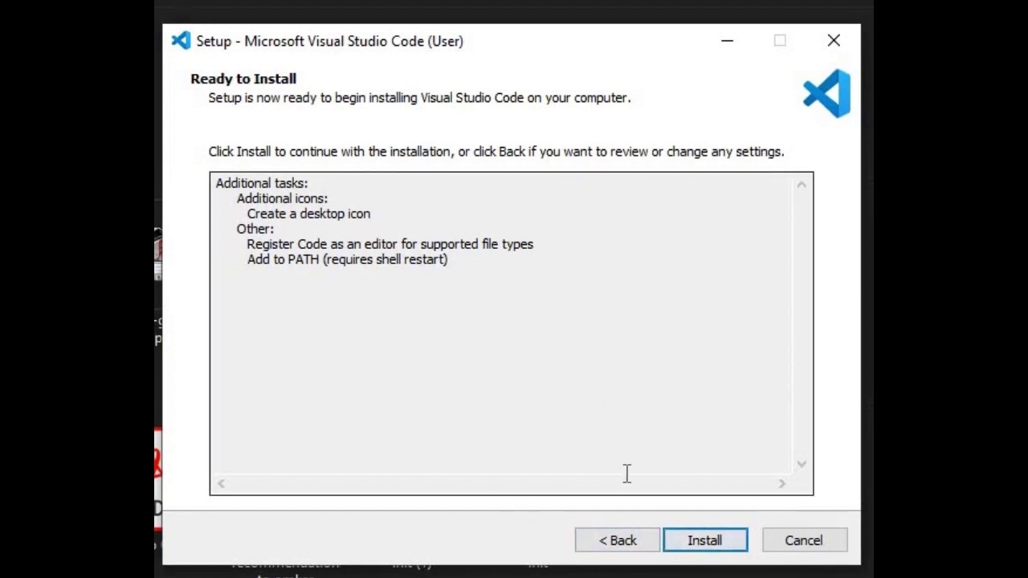
pyautogui.click(706, 540)
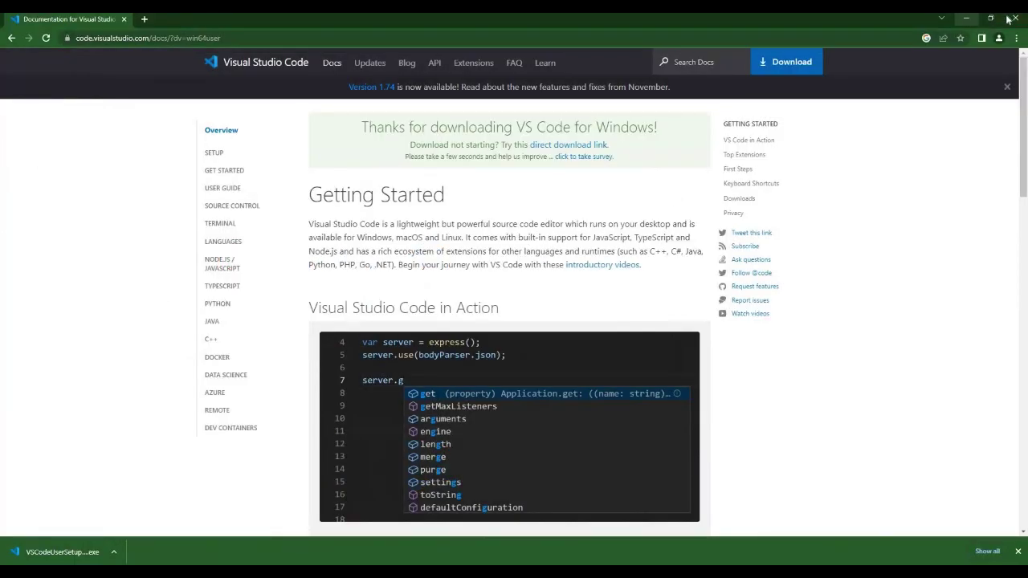
# Minimize Chrome and launch Visual Studio Code from its desktop icon.
pyautogui.click(966, 17)
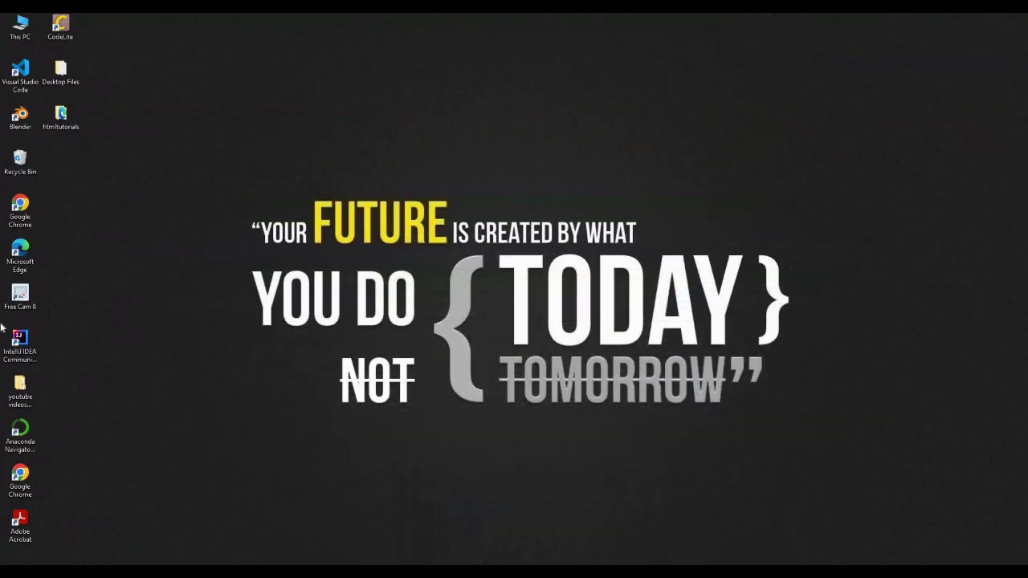
pyautogui.doubleClick(20, 76)
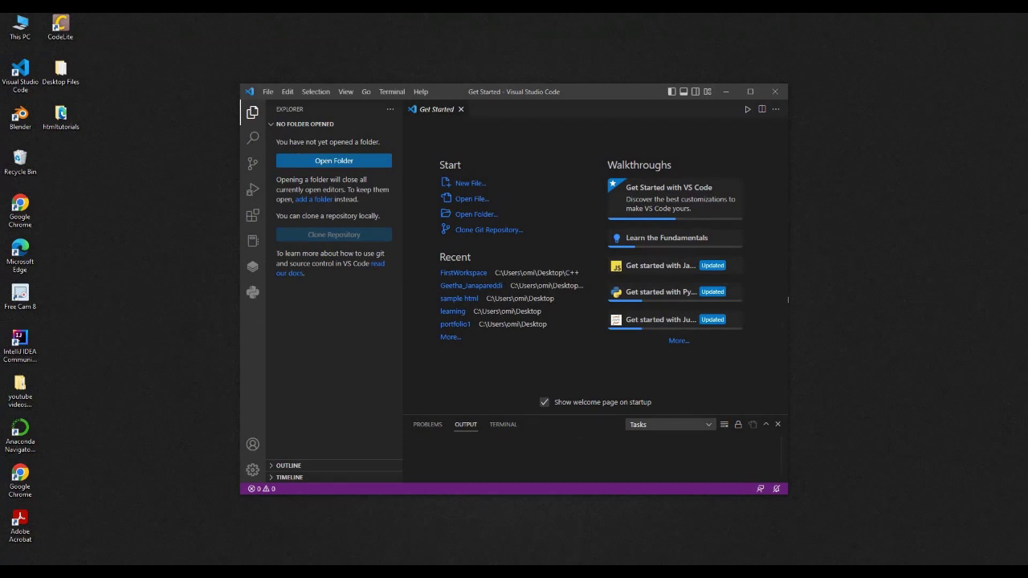
# Maximize the Visual Studio Code window and close the Get Started tab.
pyautogui.click(755, 90)
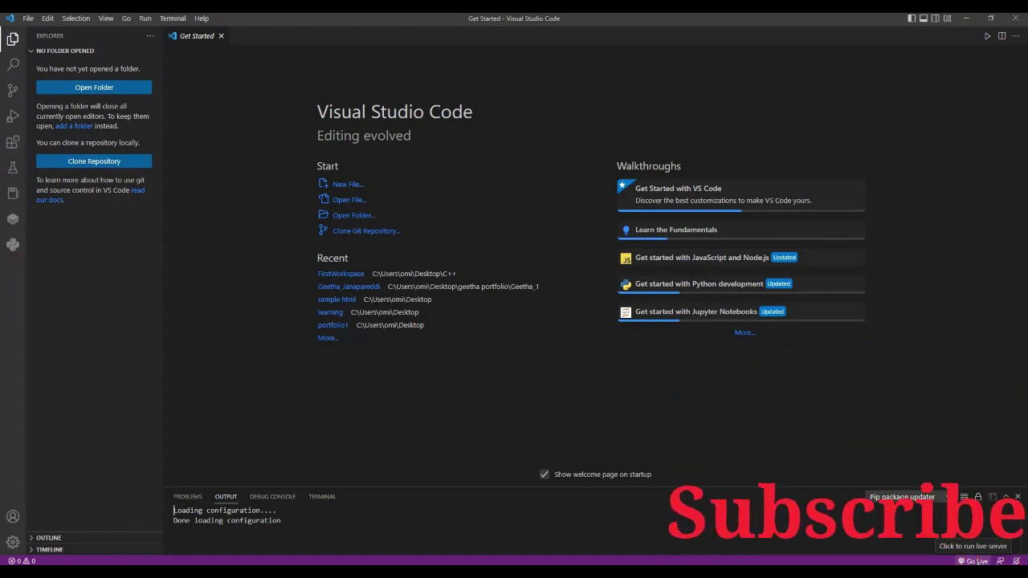
pyautogui.hotkey('ctrl', 'w')
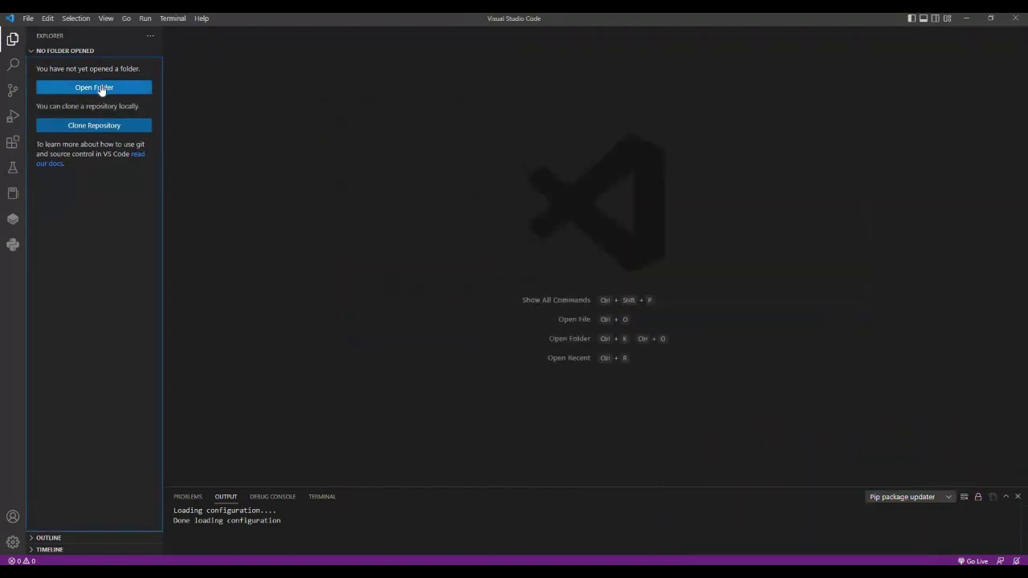
# Open Desktop\htmltutorials as the workspace folder and open html1.html from the Explorer.
pyautogui.click(109, 89)
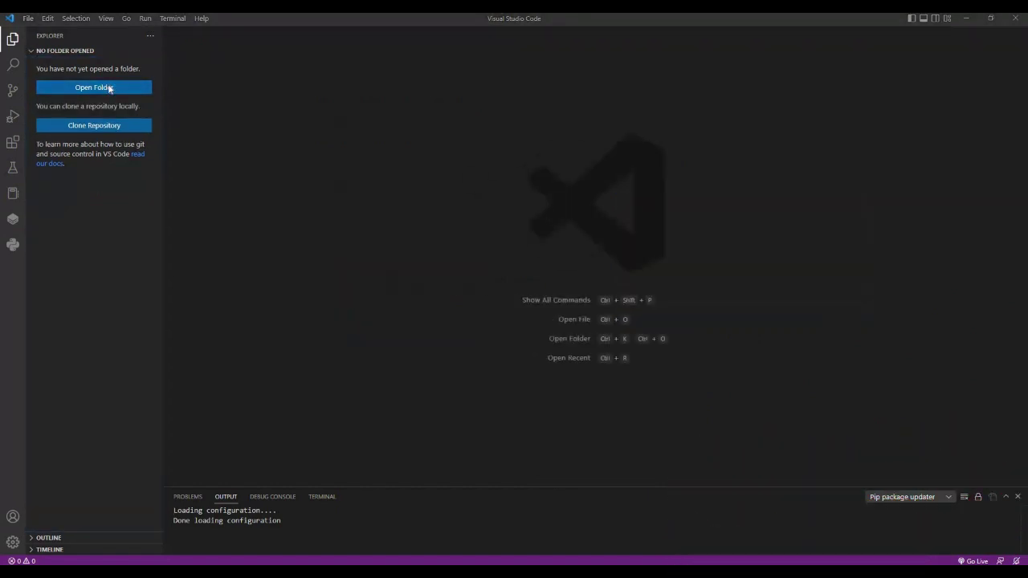
pyautogui.click(45, 95)
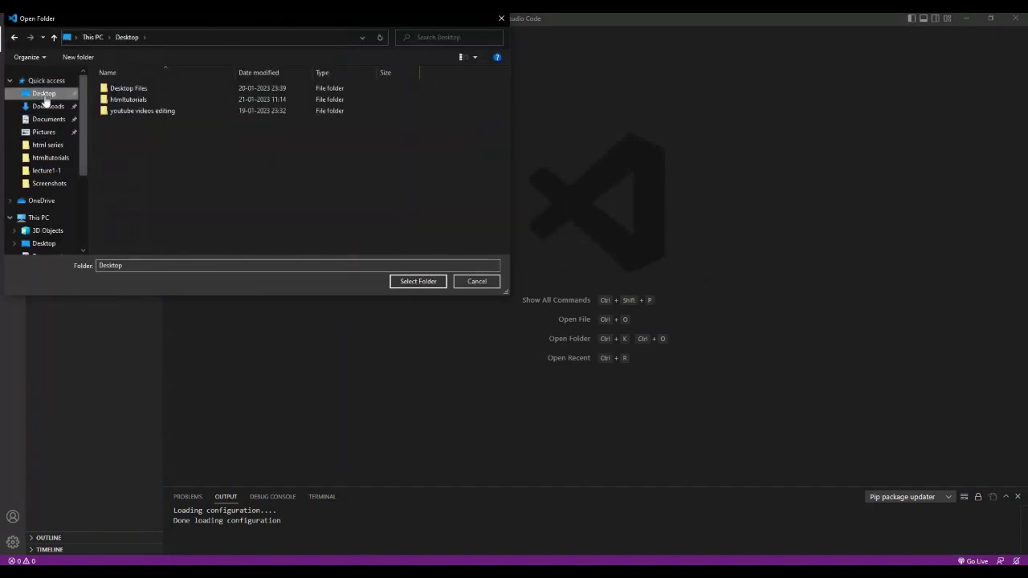
pyautogui.click(149, 99)
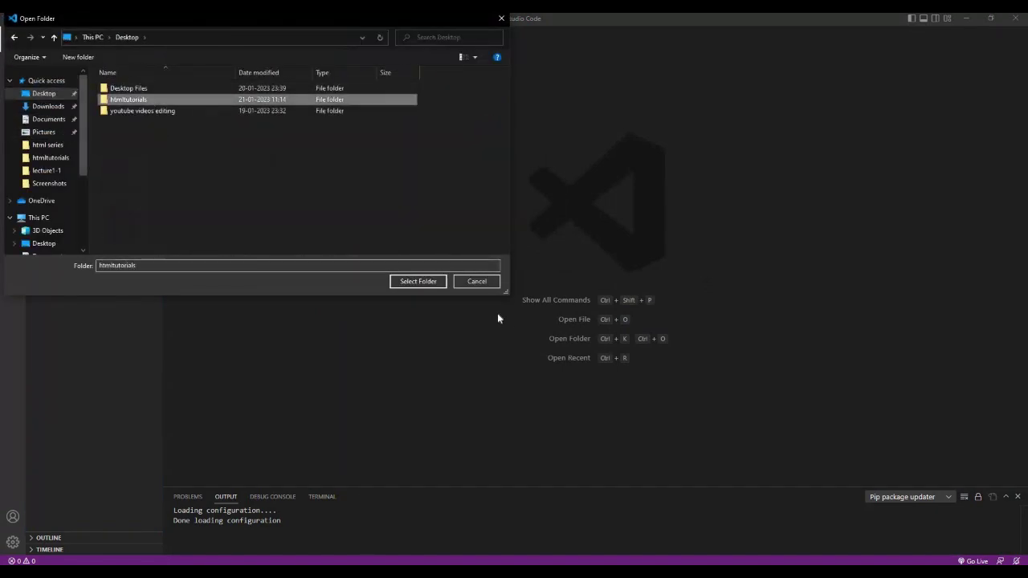
pyautogui.click(419, 281)
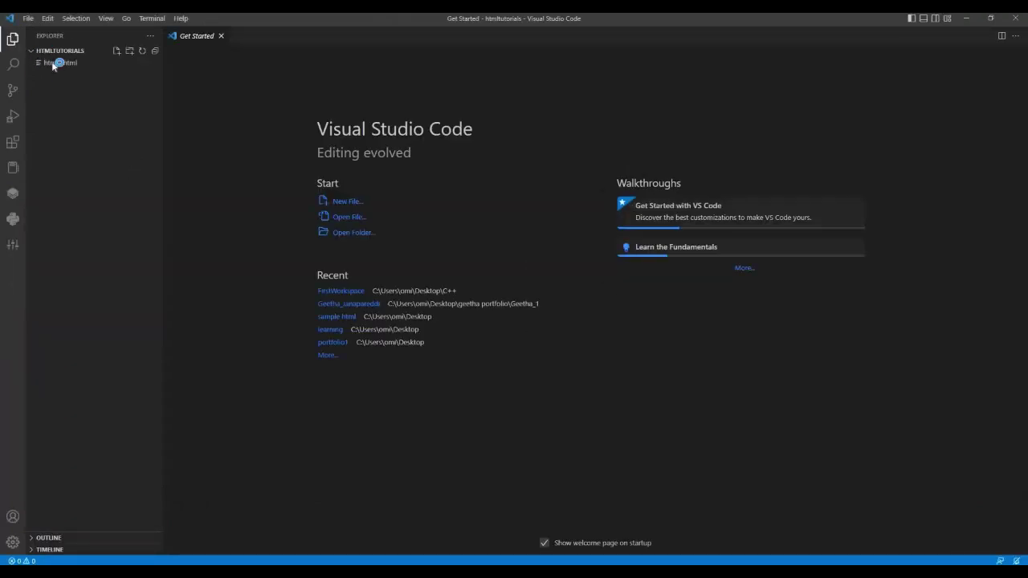
pyautogui.click(63, 64)
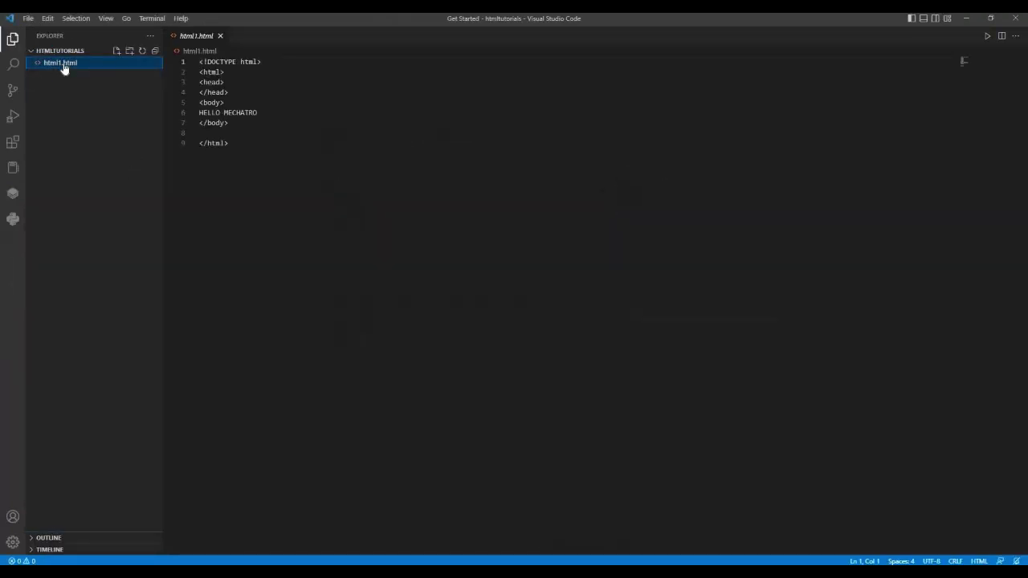
# Select 'HELLO MECHATRO' on line 6 of html1.html, then show the Extensions view.
pyautogui.moveTo(258, 113); pyautogui.dragTo(199, 113)
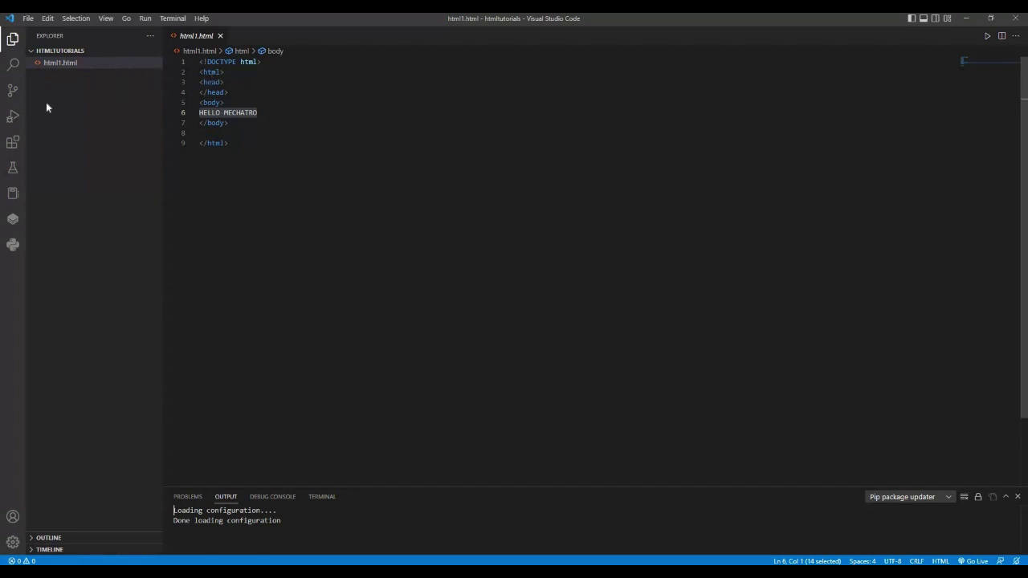
pyautogui.click(13, 142)
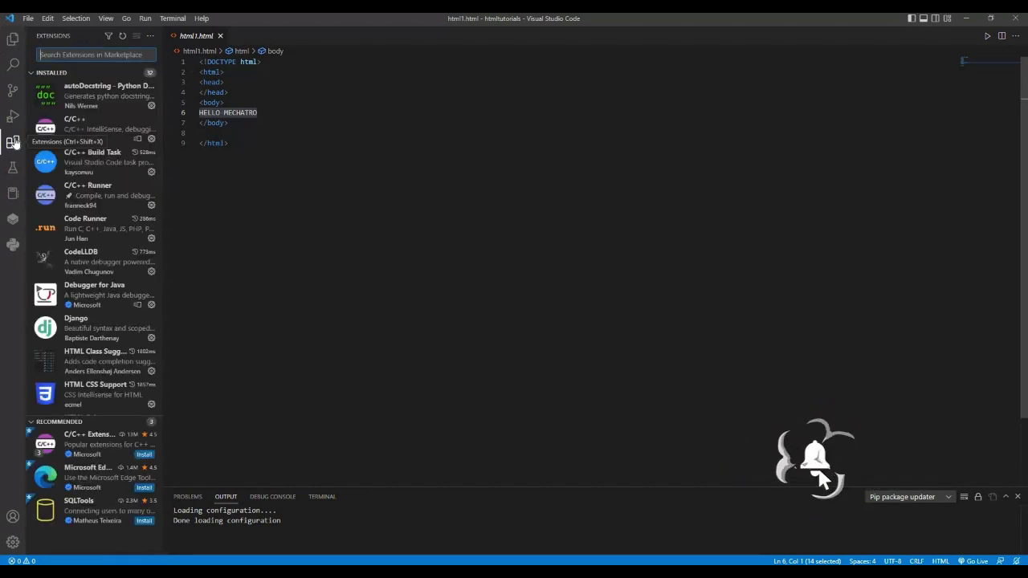
# Search the Extensions marketplace for 'html' to list HTML Snippets, HTML Boilerplate and HTML CSS Support.
pyautogui.write('html')
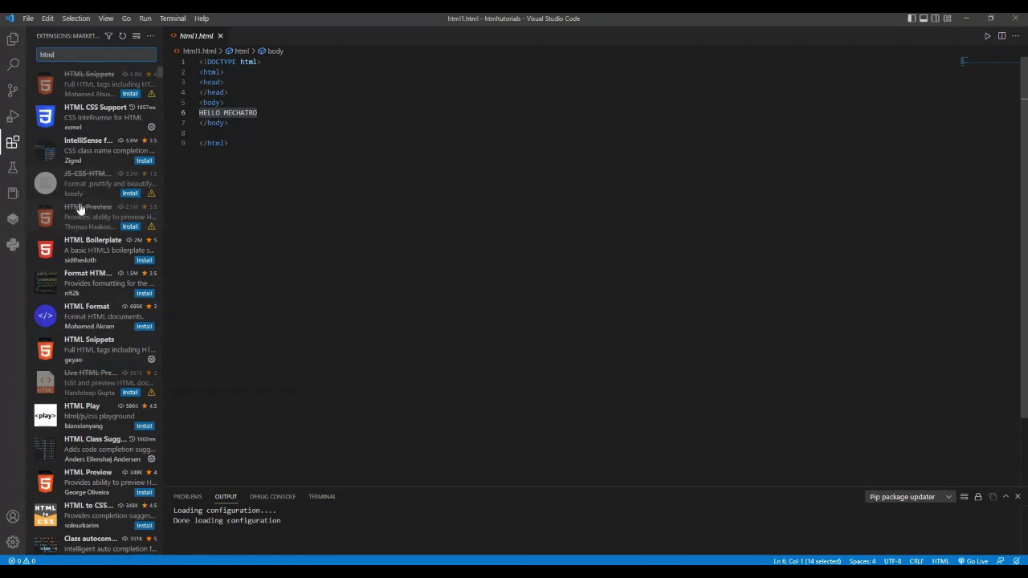
pyautogui.moveTo(111, 120)
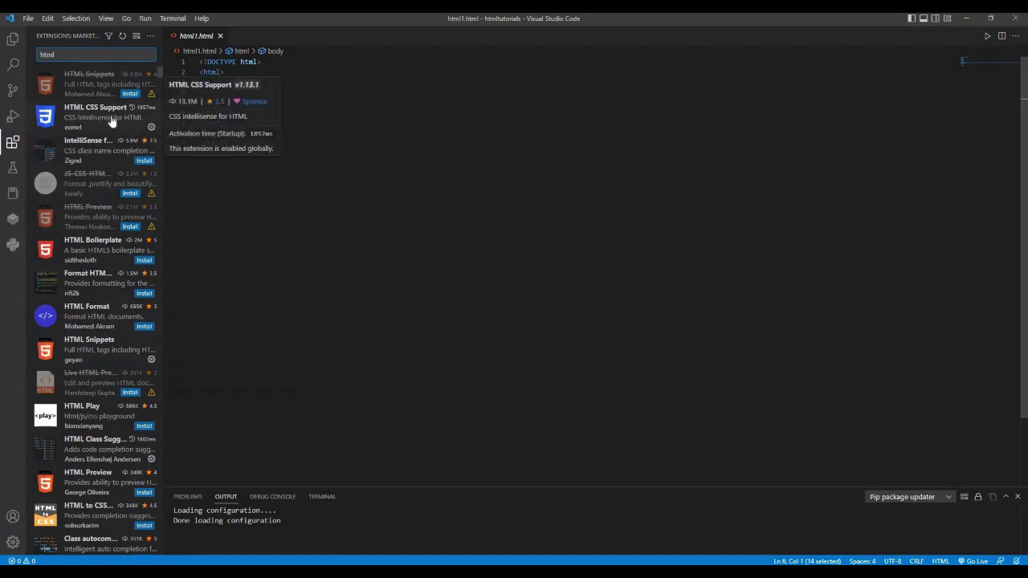